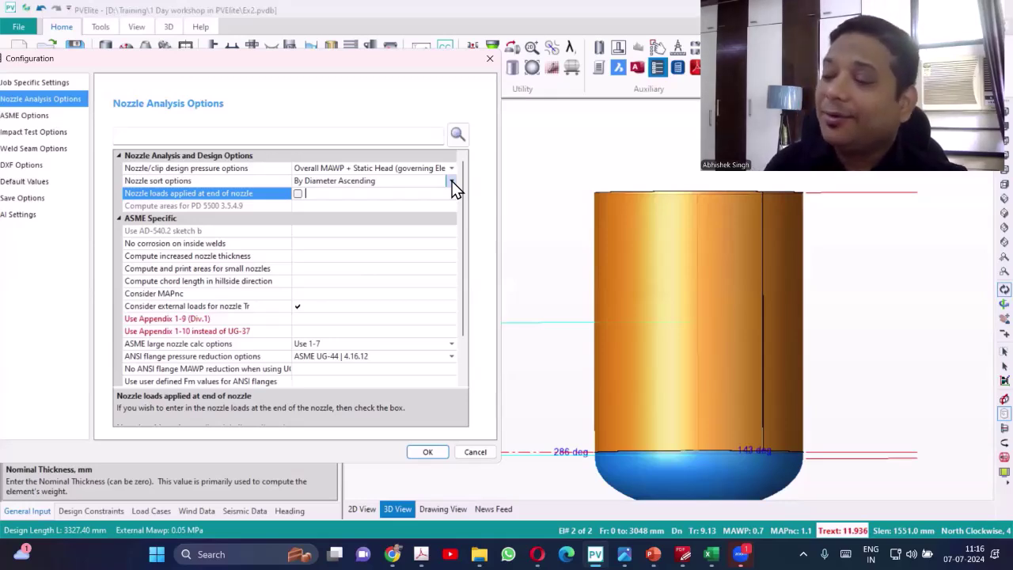
Set the nozzle sort option to By Name Ascending.
left_click(449, 181)
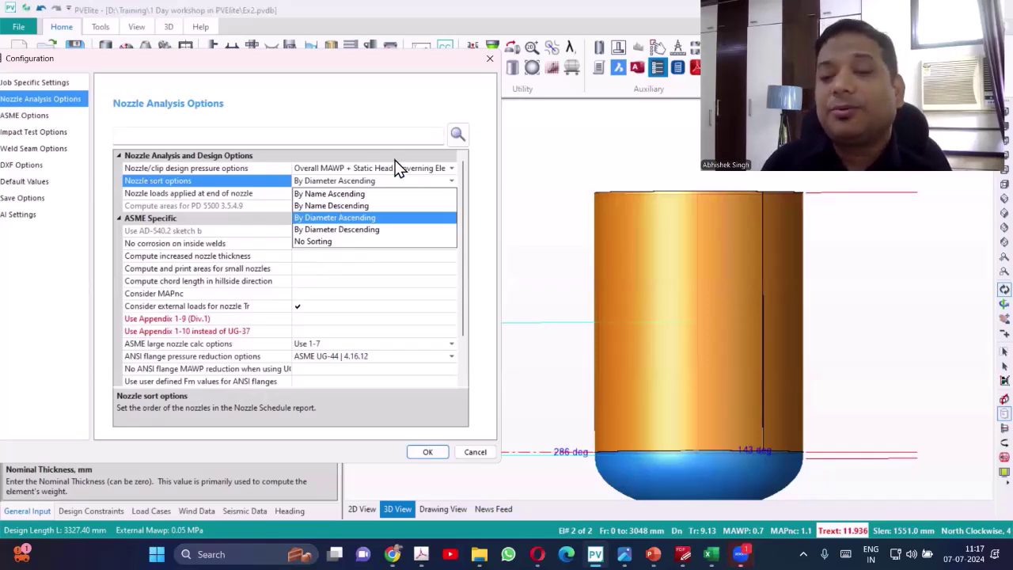
left_click(418, 68)
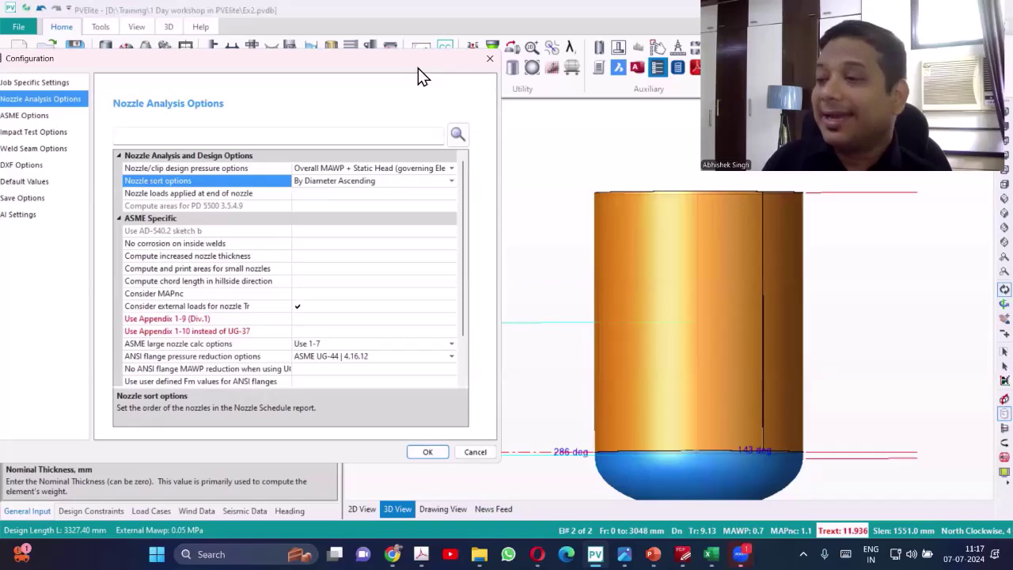
left_click(450, 183)
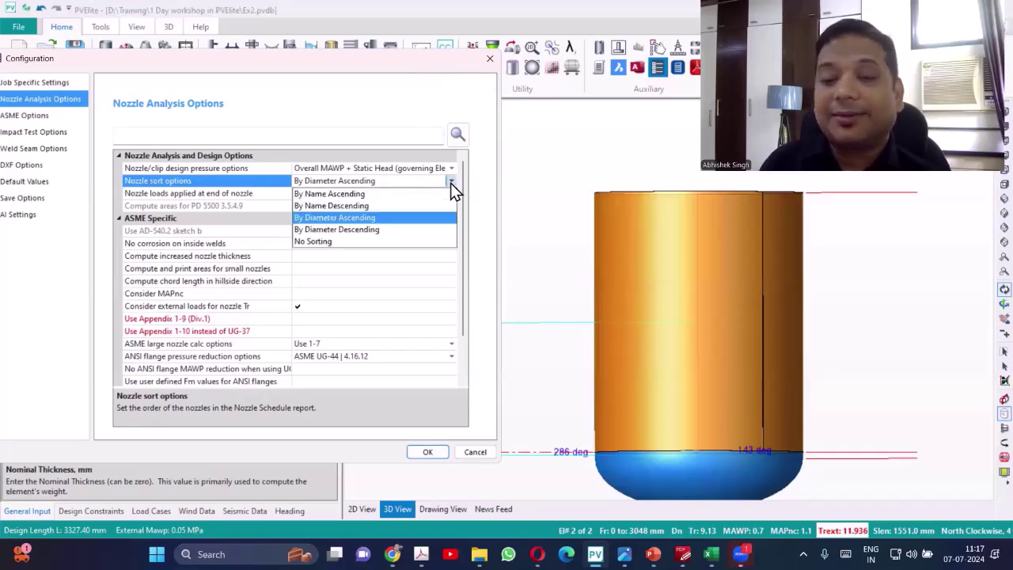
left_click(348, 196)
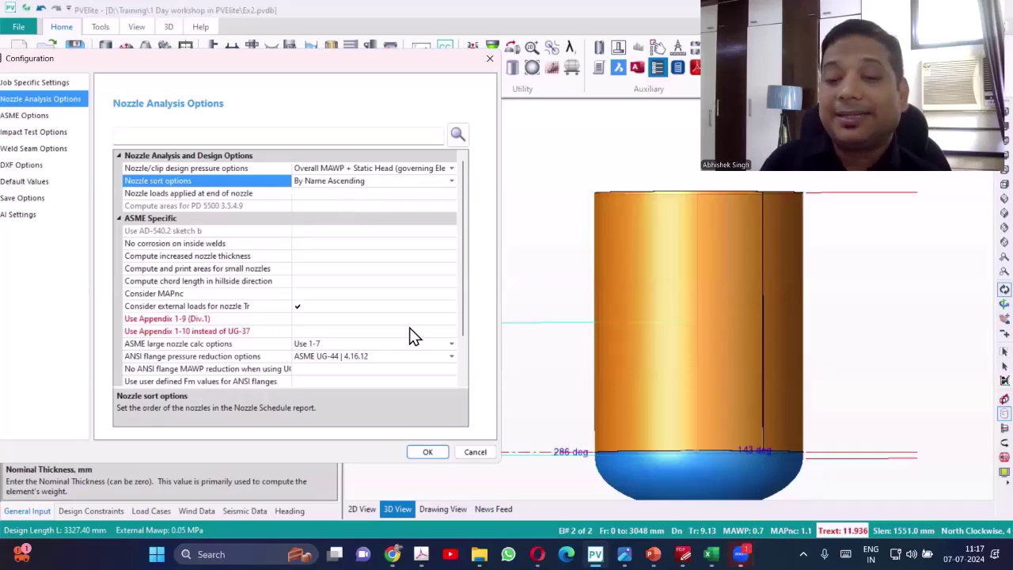
left_click(450, 181)
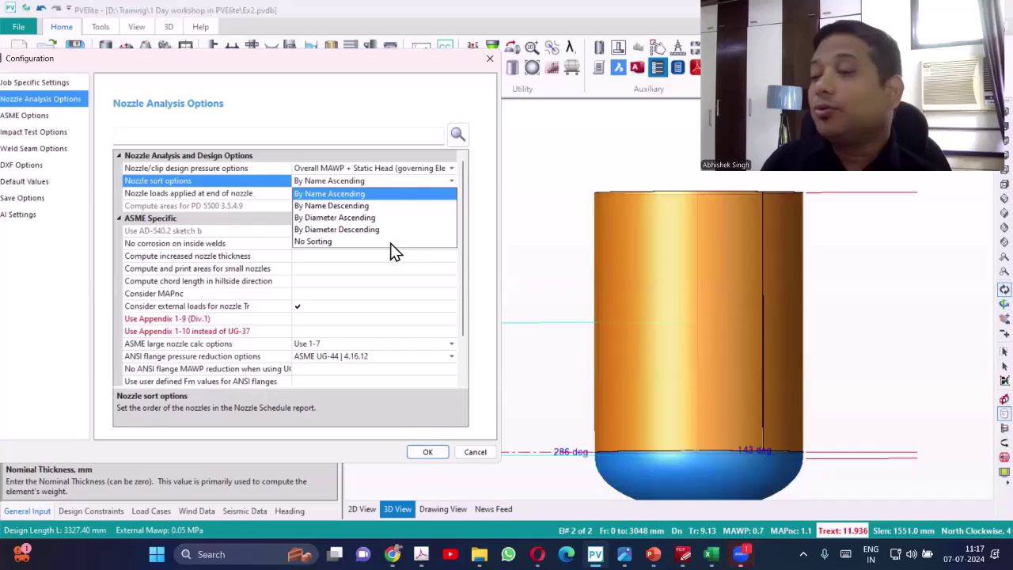
left_click(348, 195)
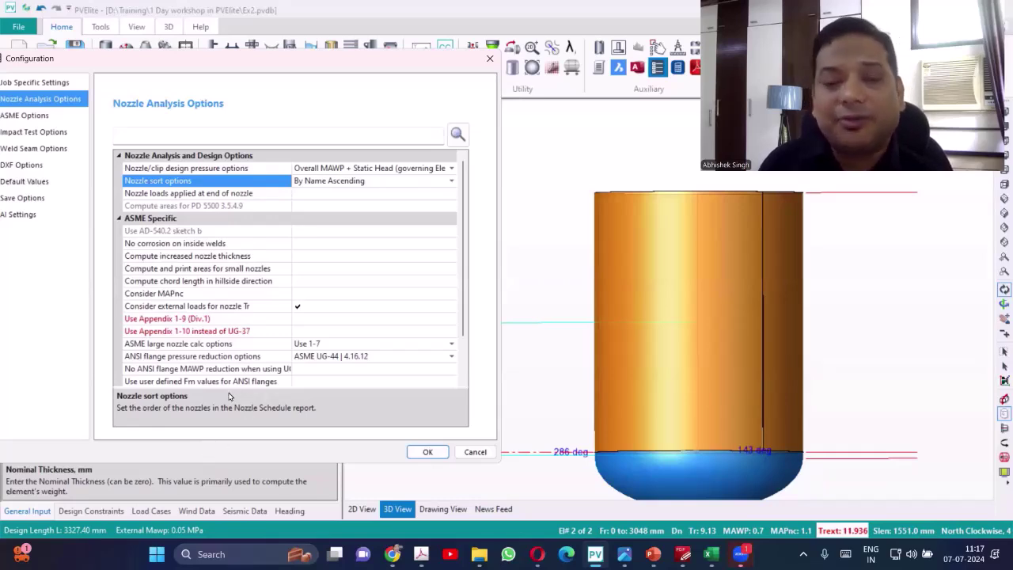
Review the nozzle end loads, PD 5500 areas, AD-540.2 sketch, inside weld corrosion and increased nozzle thickness options, including the option help.
left_click(342, 193)
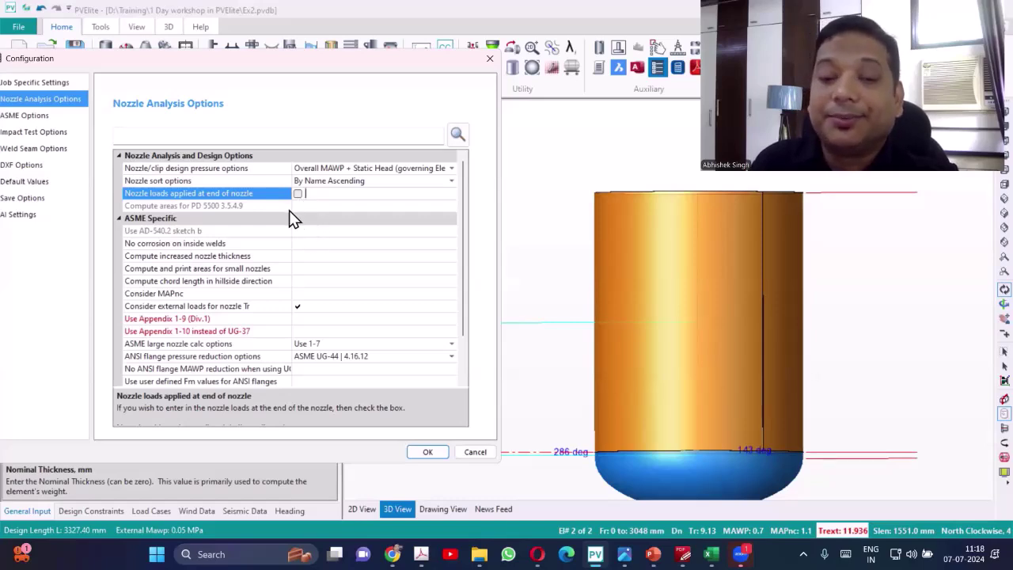
left_click(304, 206)
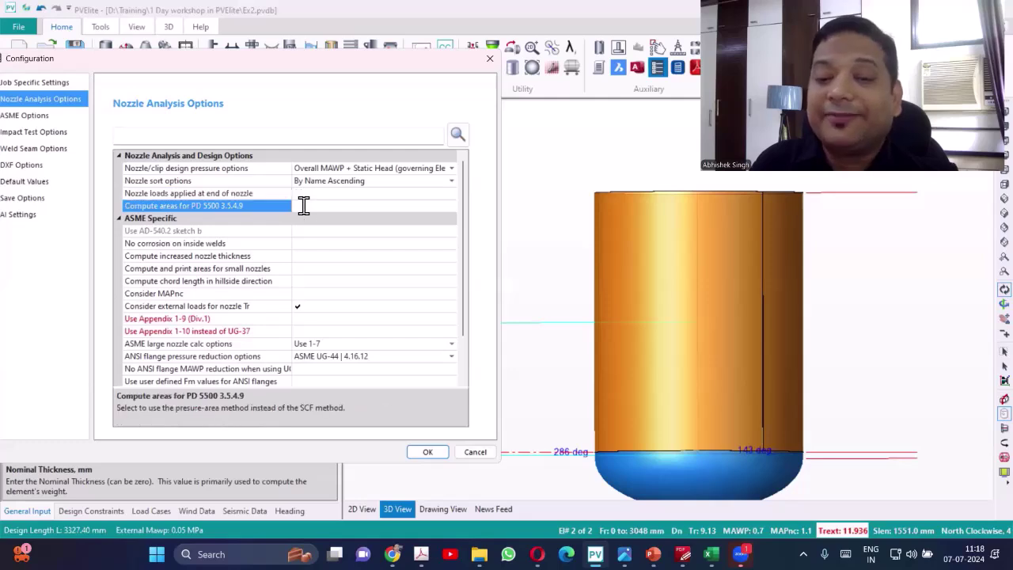
left_click(307, 230)
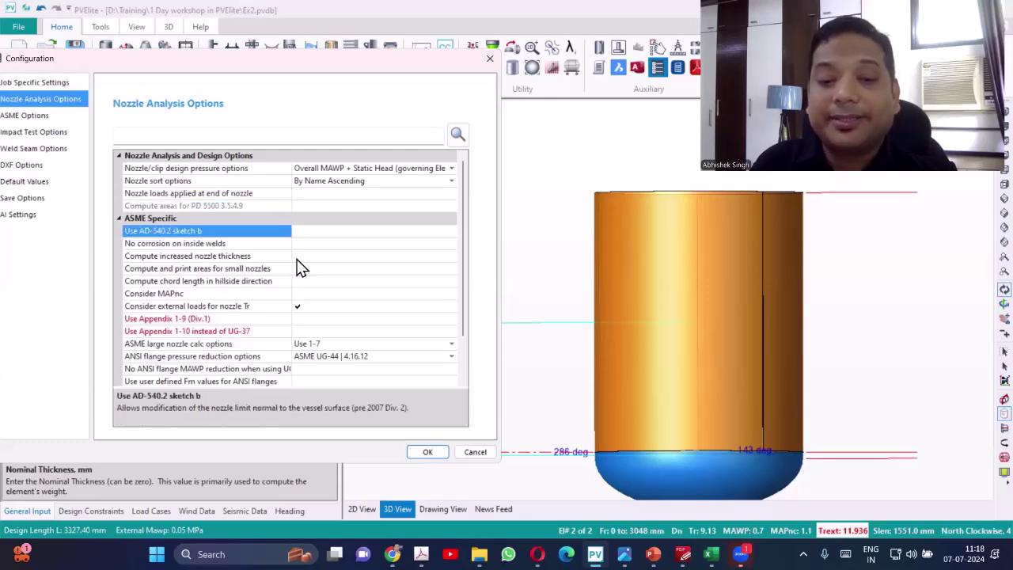
left_click(303, 243)
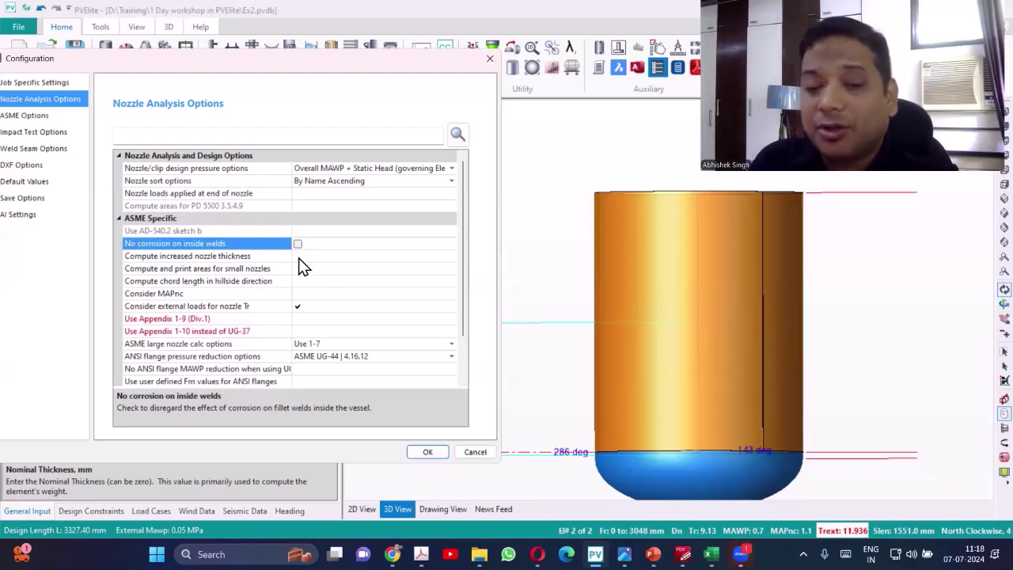
left_click(299, 259)
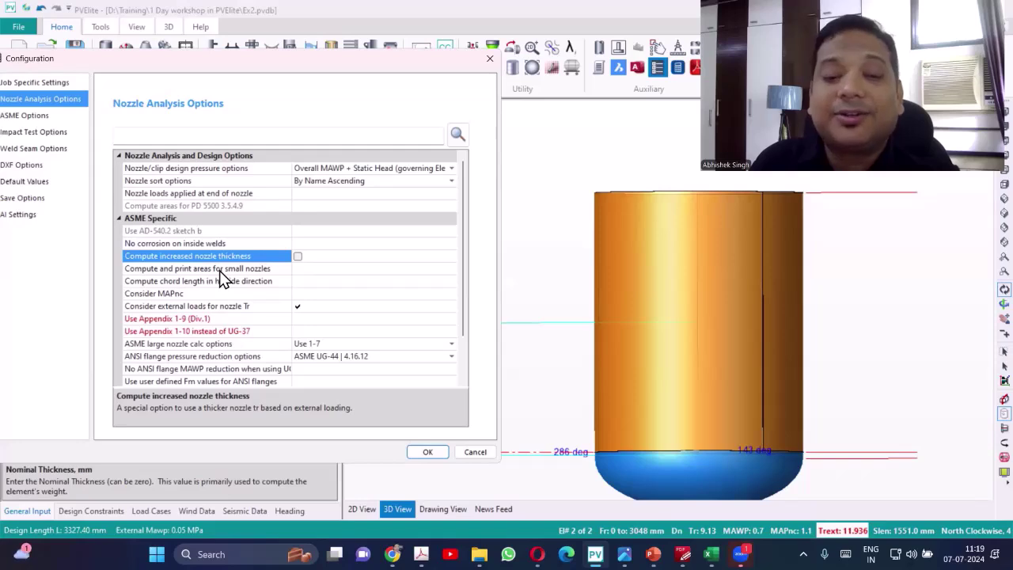
left_click(315, 258)
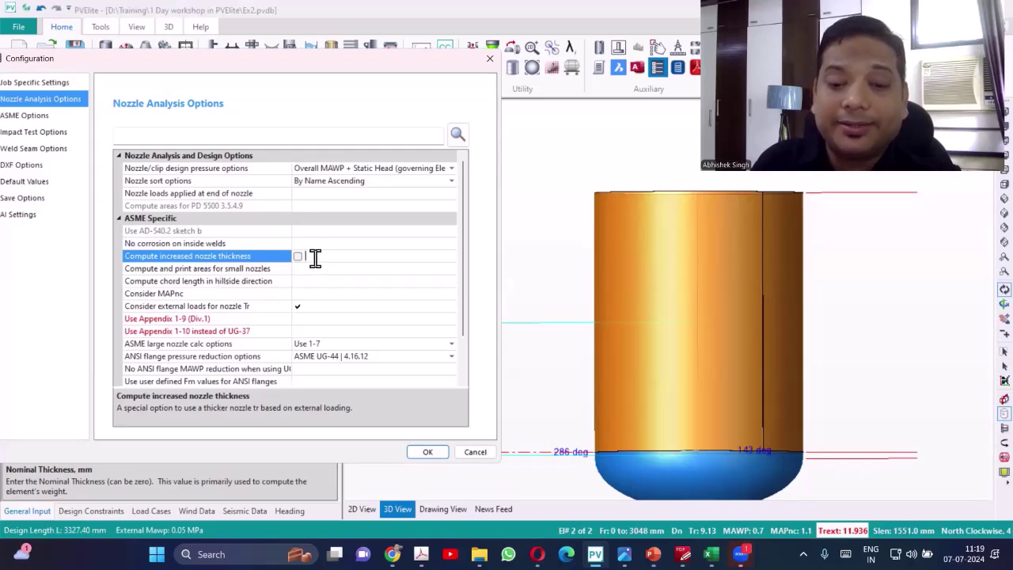
key("F1")
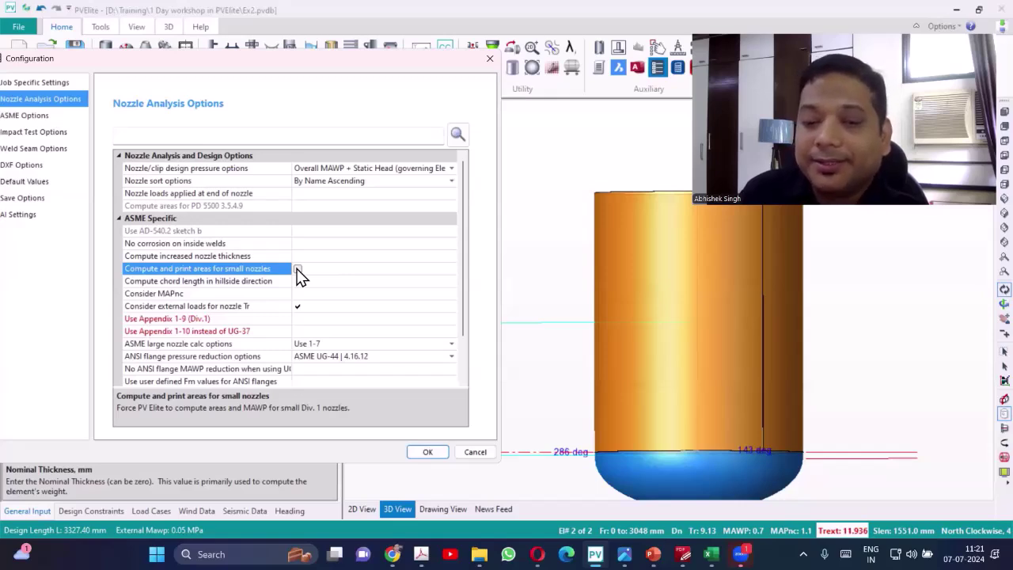
Enable computing and printing areas for small nozzles, and check the description of the hillside chord length option.
left_click(298, 269)
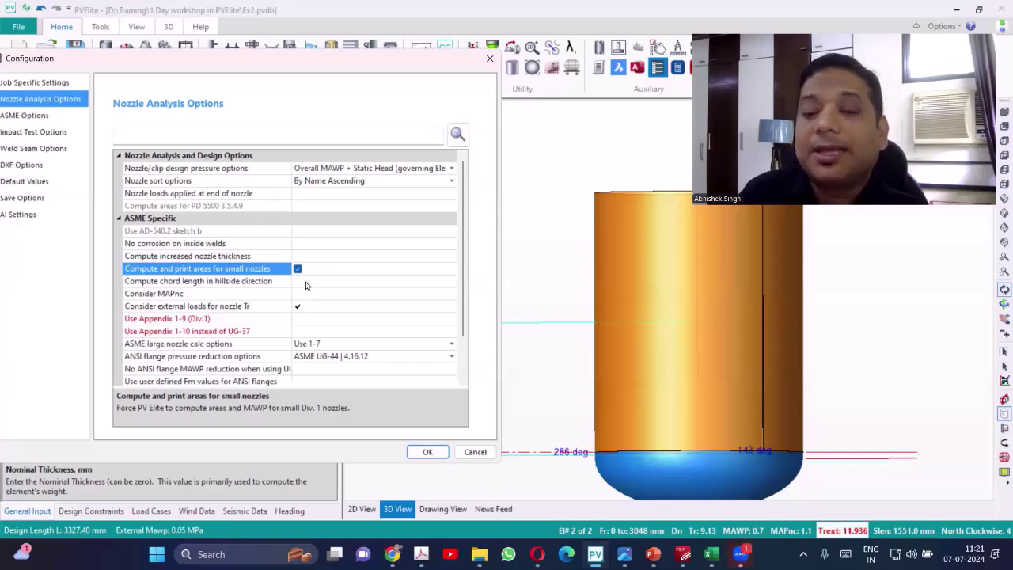
left_click(303, 281)
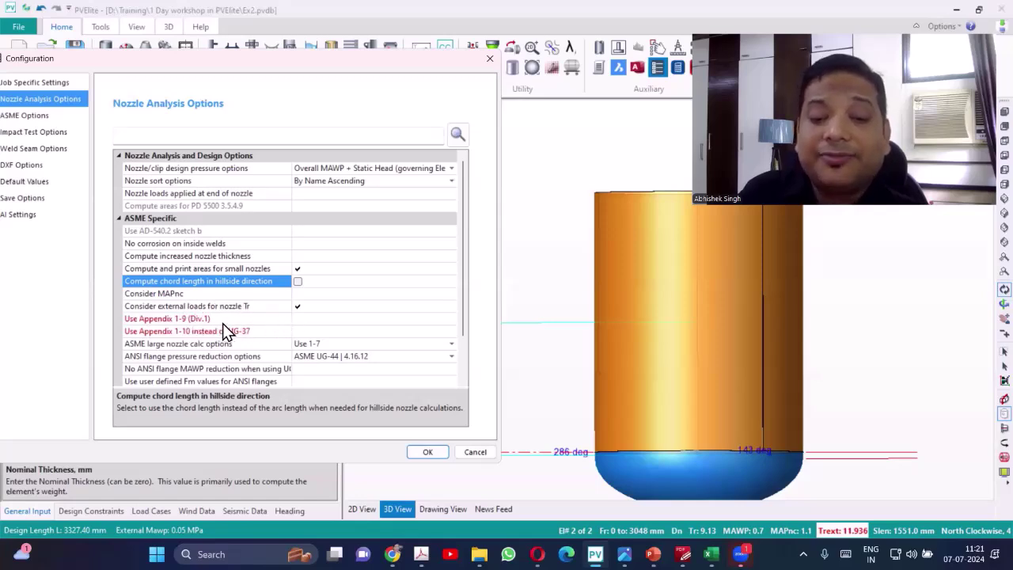
Examine the Appendix 1-9 and Appendix 1-10 options and the choices for ASME large nozzle calculations.
left_click(301, 319)
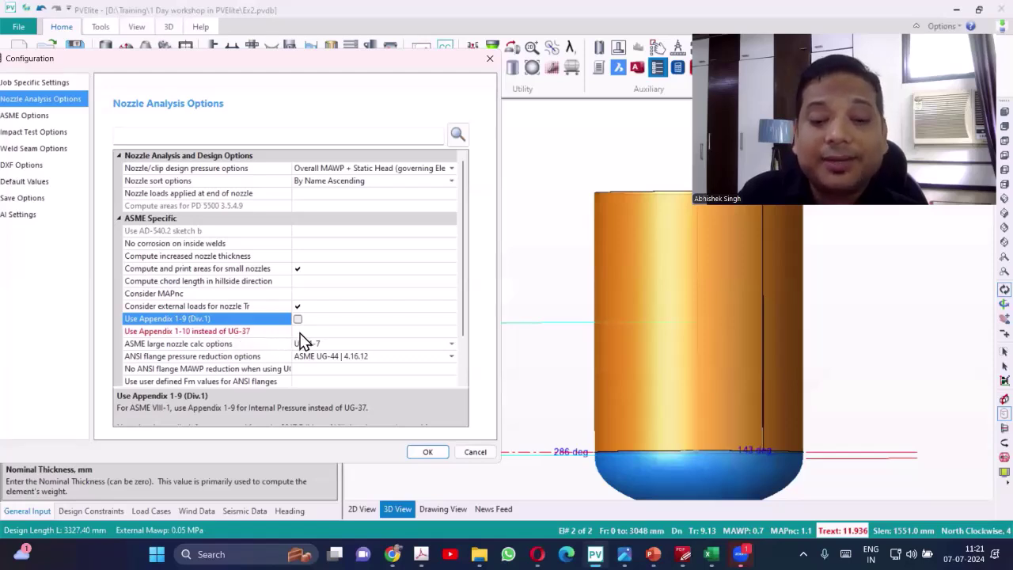
left_click(299, 333)
left_click(189, 319)
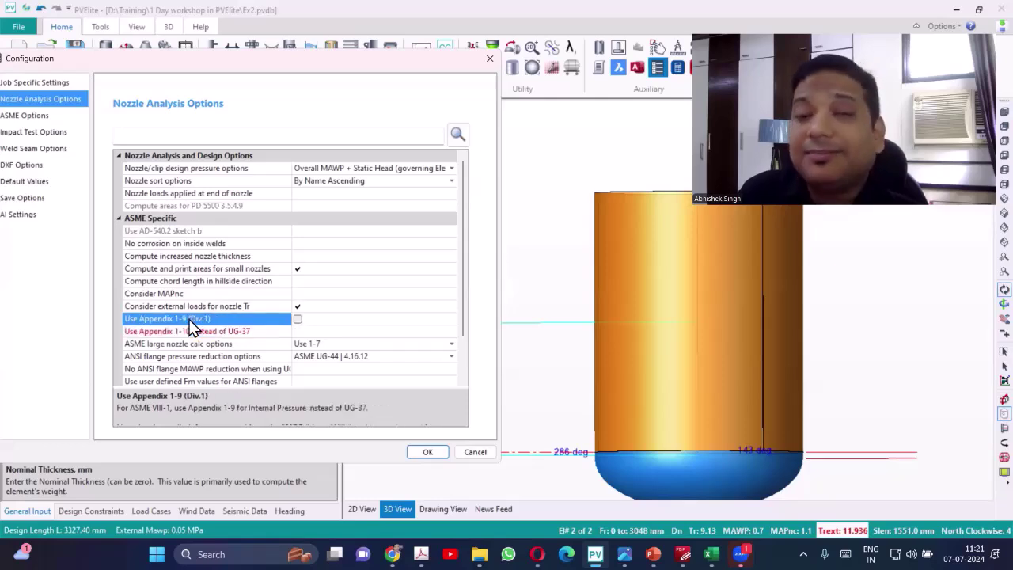
left_click(242, 346)
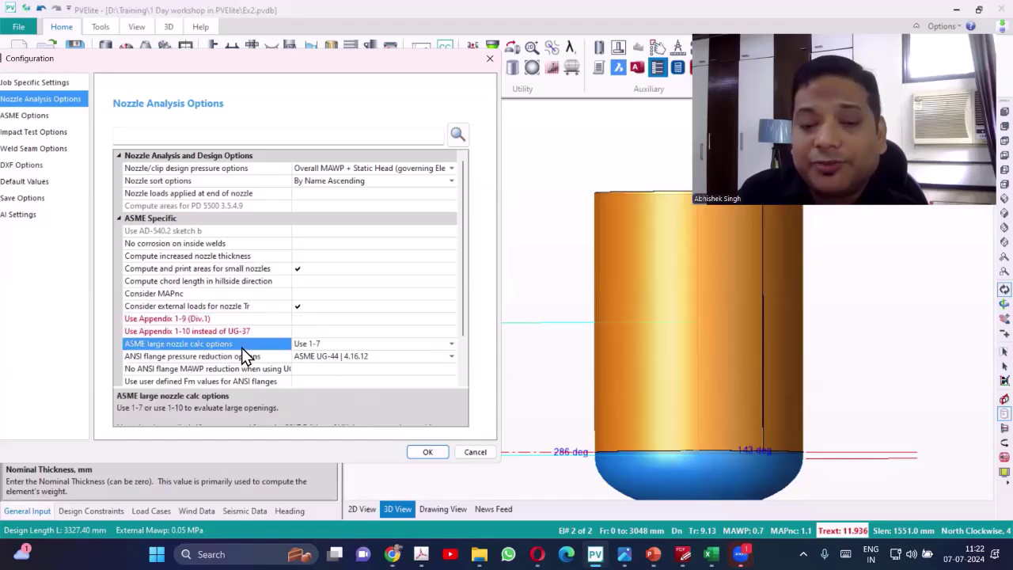
left_click(324, 349)
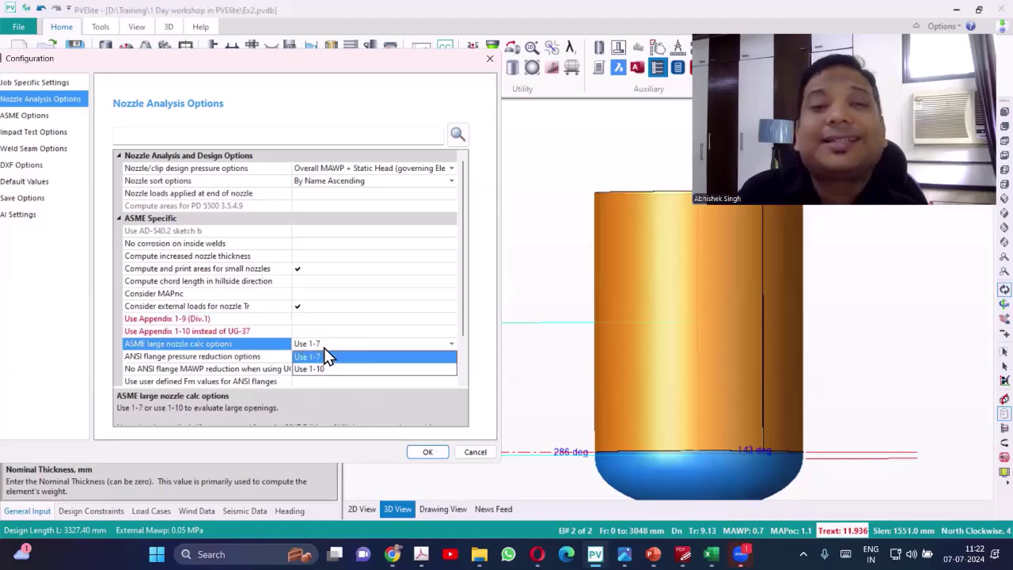
left_click(478, 335)
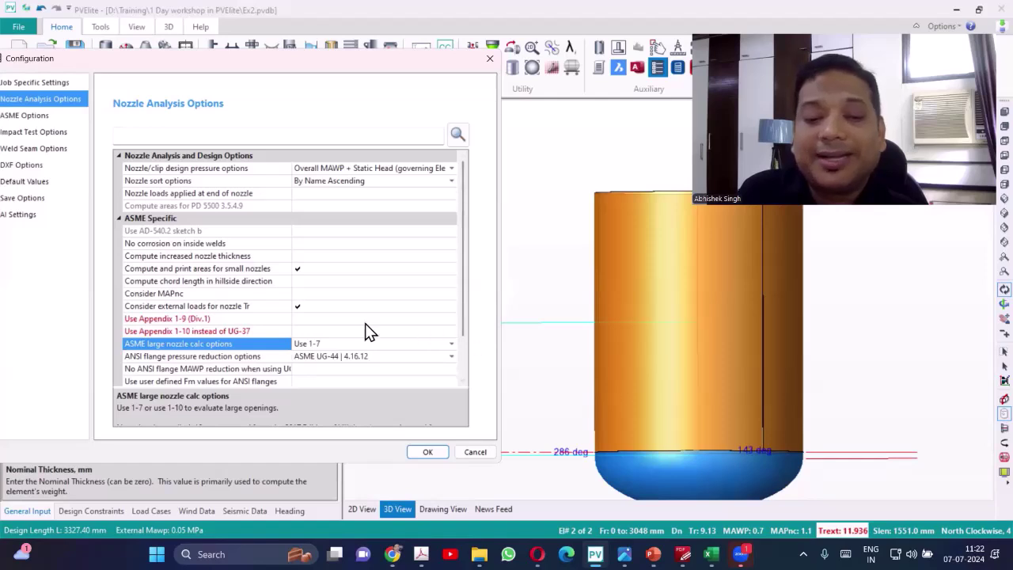
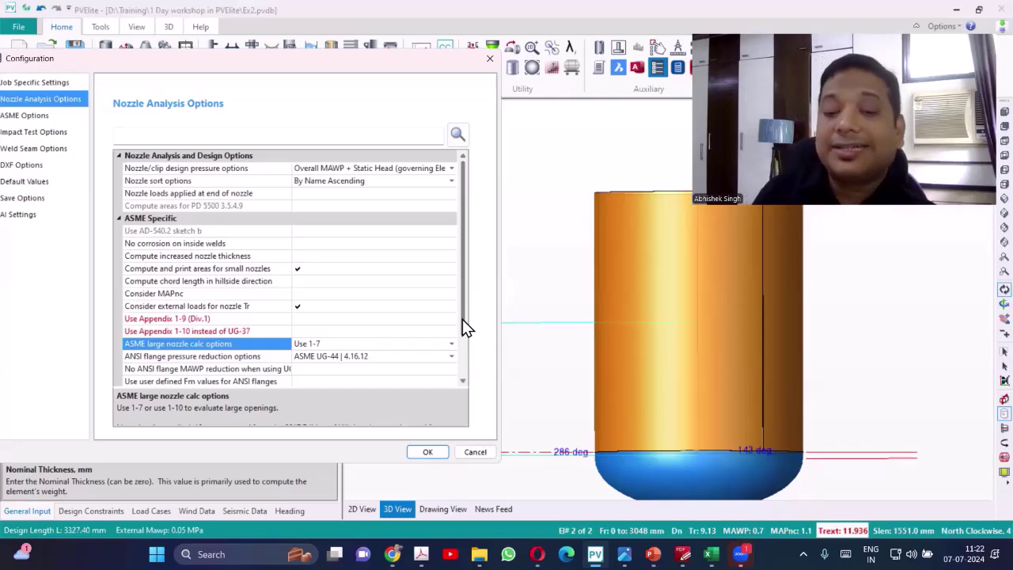
Choose ASME UG-44 | 4.16.12 for ANSI flange pressure reduction and widen the option name column to show full names.
left_click_drag(463, 320, 466, 348)
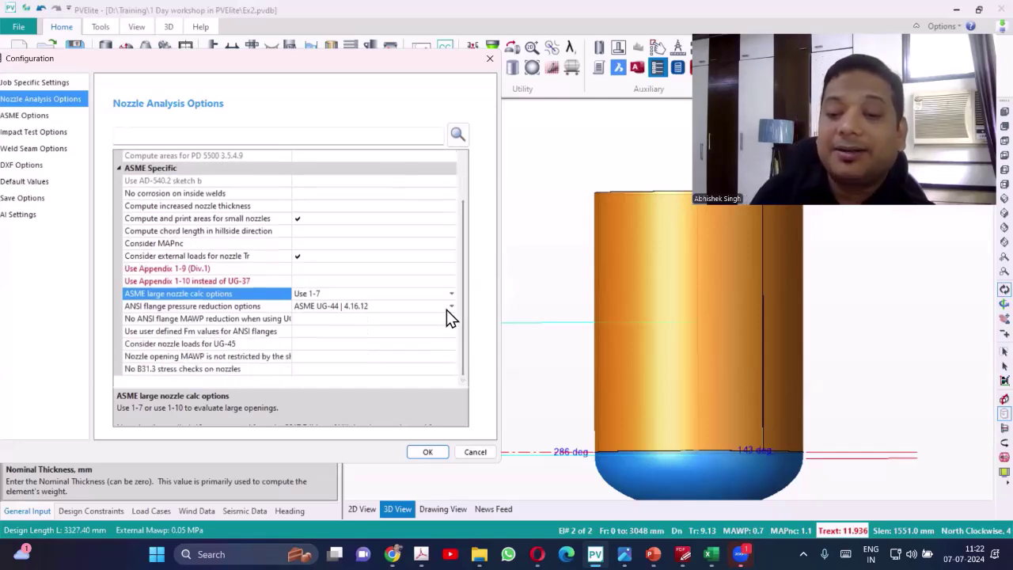
left_click(451, 306)
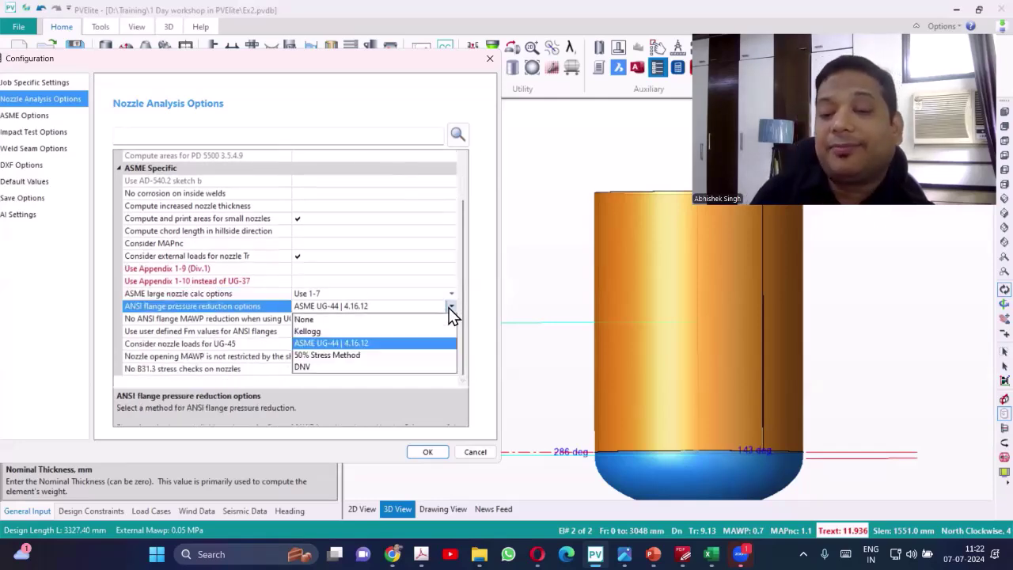
left_click(339, 345)
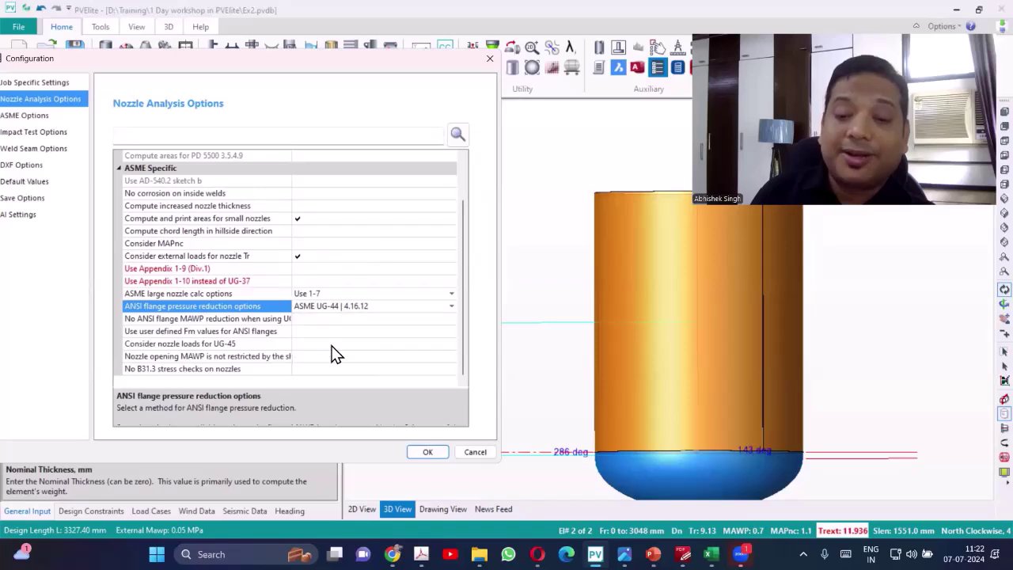
left_click_drag(293, 191, 331, 192)
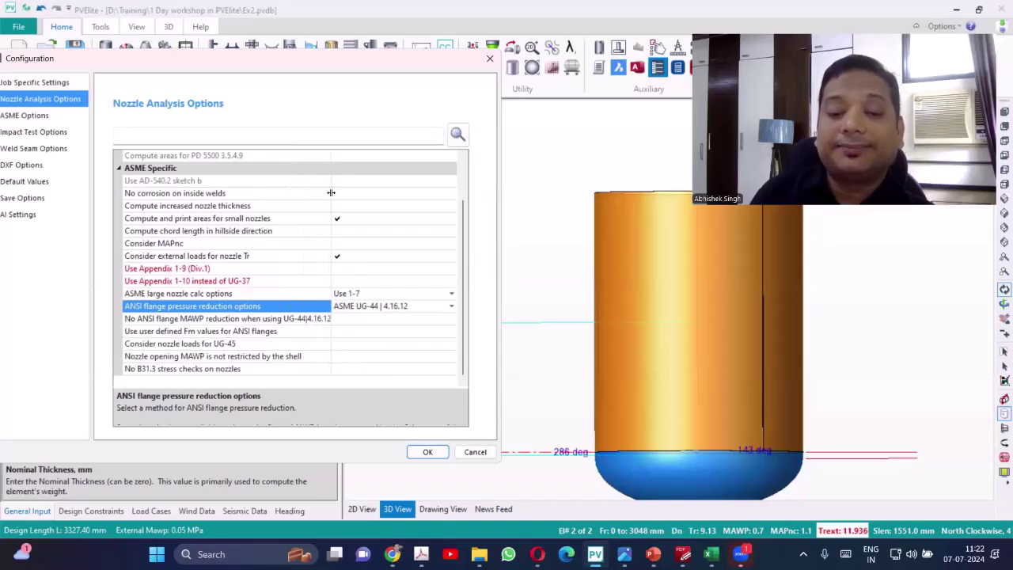
Check the user defined Fm values option for ANSI flanges and close the configuration dialog.
left_click(149, 335)
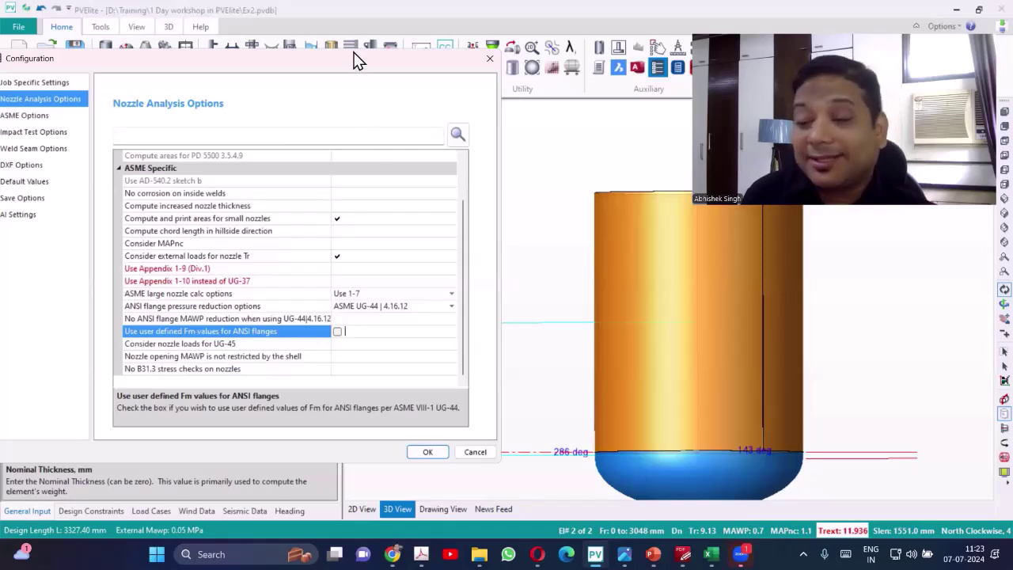
left_click_drag(351, 63, 480, 68)
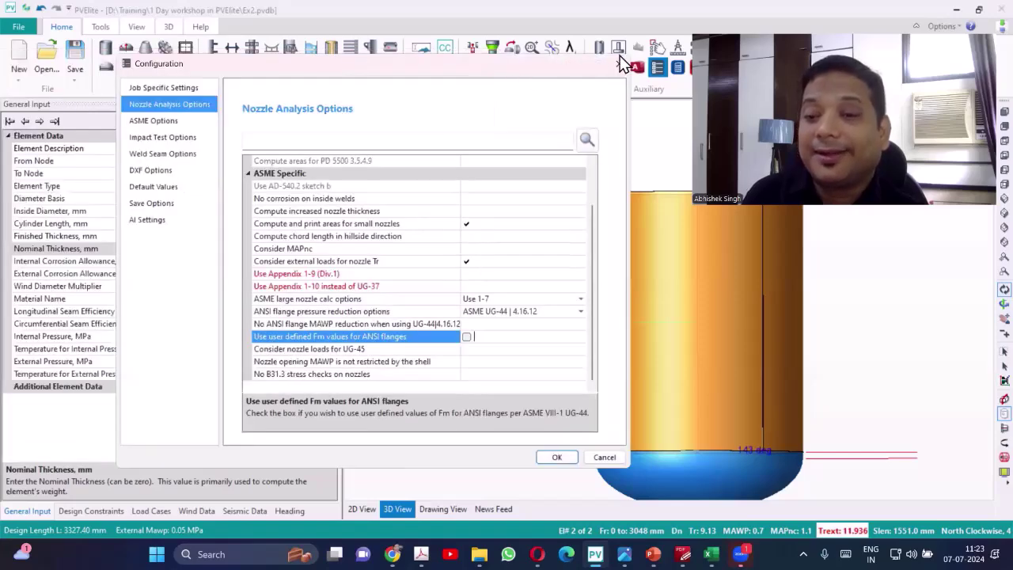
left_click(620, 63)
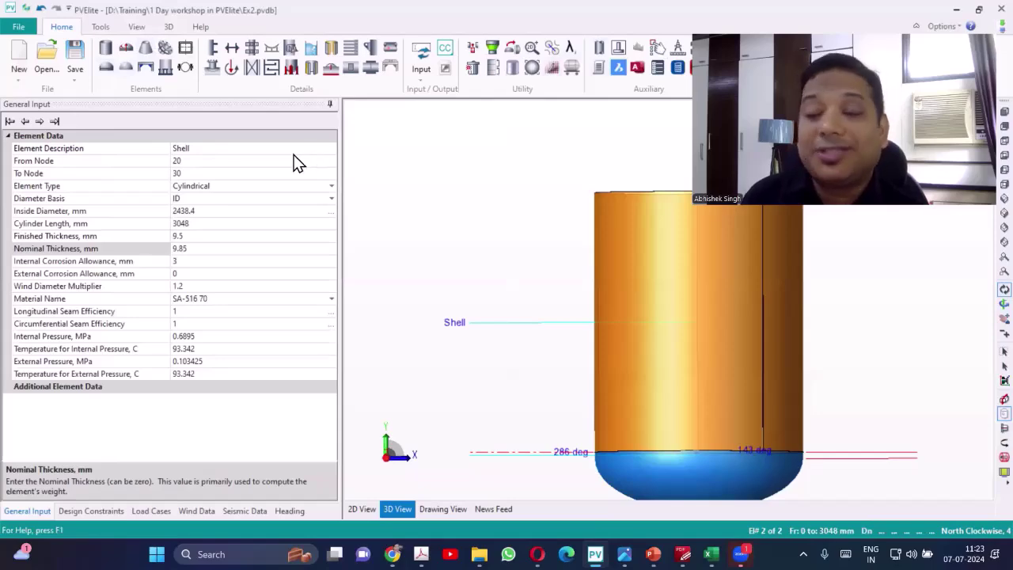
Open the PVElite system folder in File Explorer and maximize its window.
left_click(20, 28)
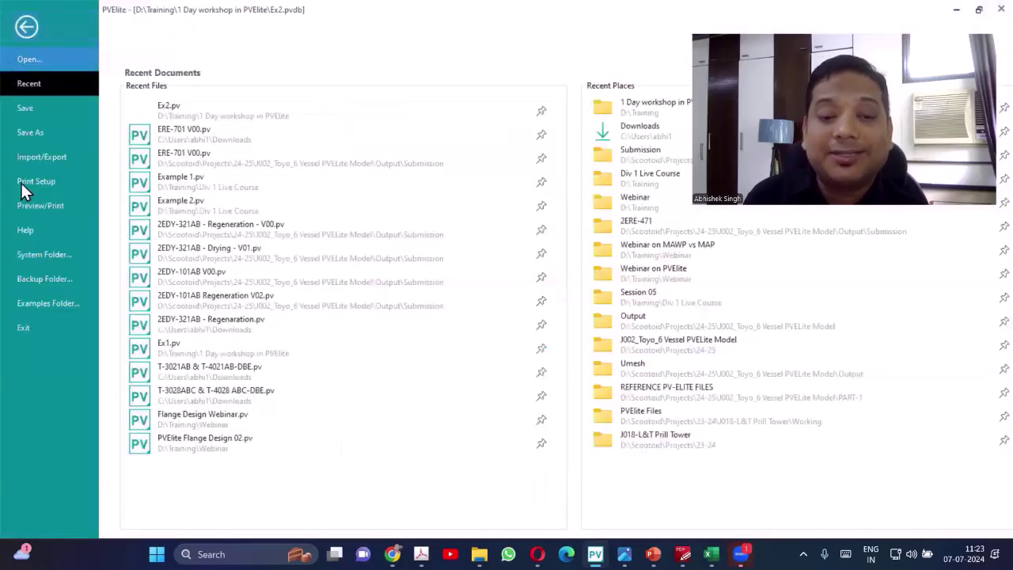
left_click(29, 26)
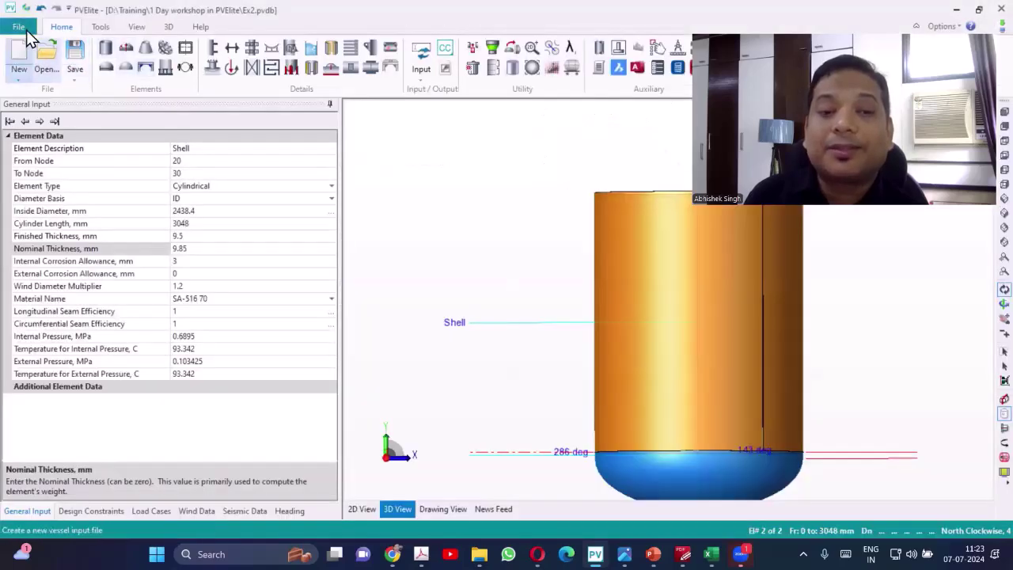
left_click(17, 27)
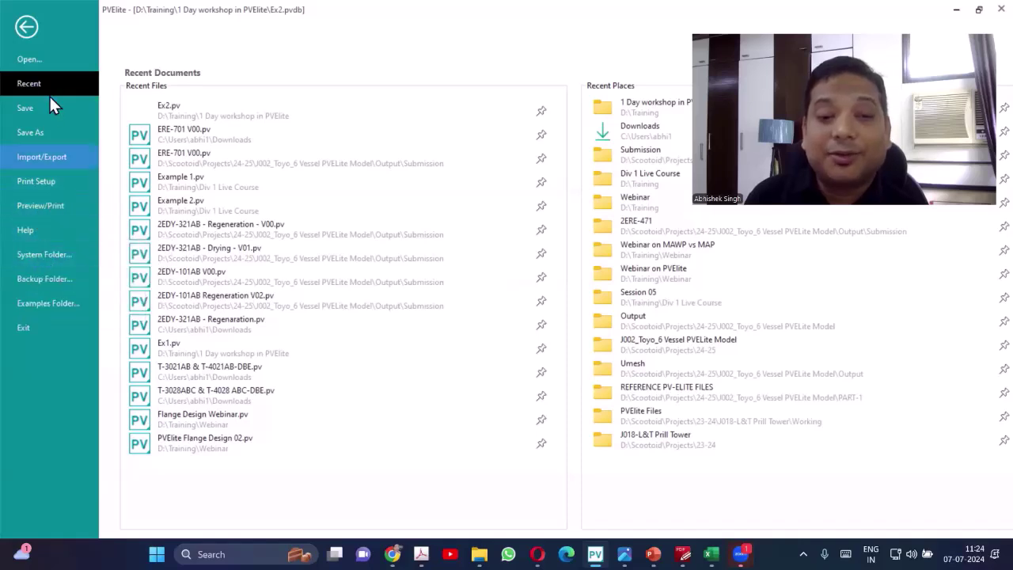
left_click(49, 259)
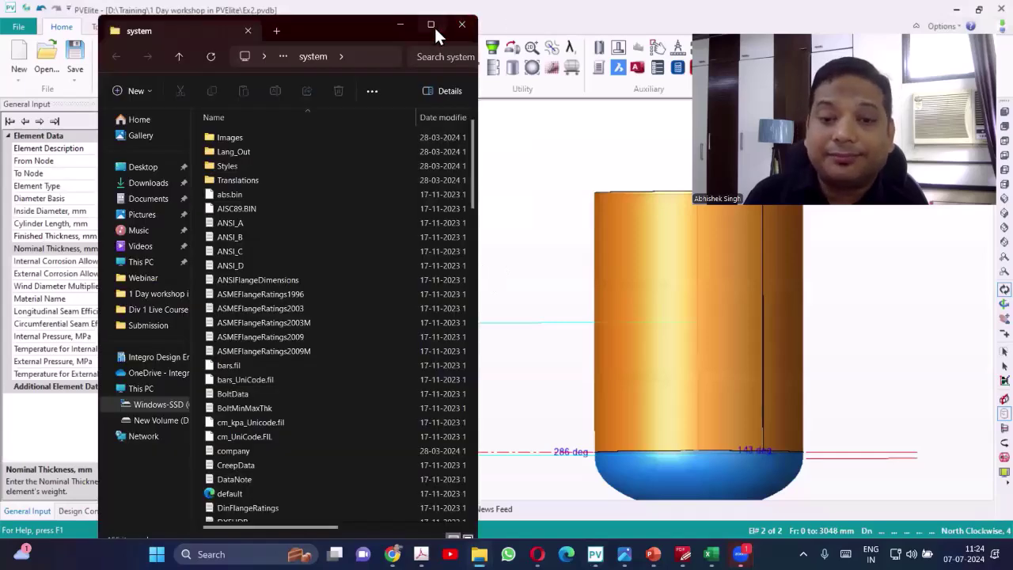
left_click(434, 25)
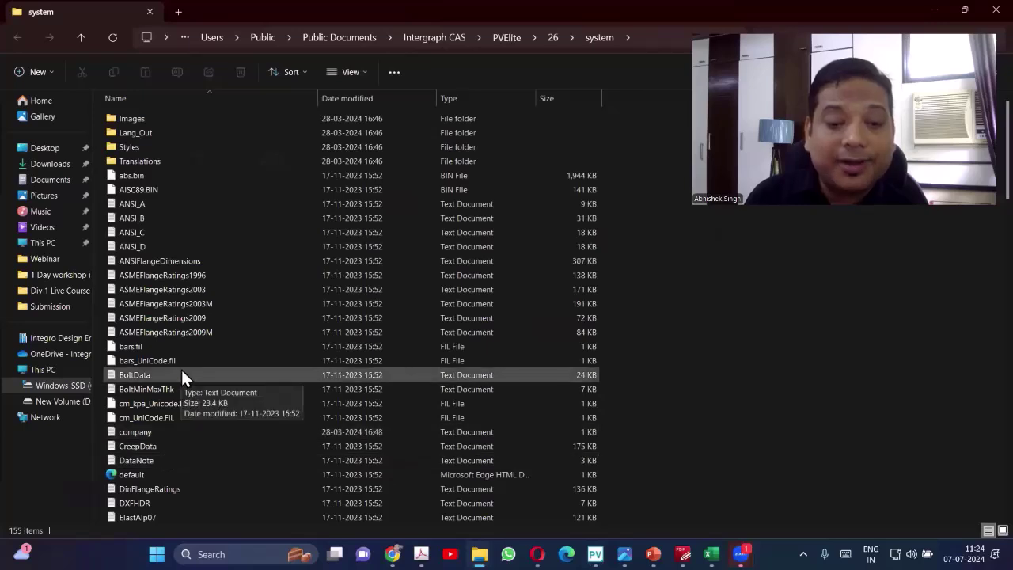
Look through the PVElite system folder for the text file holding the Fm values for ANSI flanges.
left_click(162, 335)
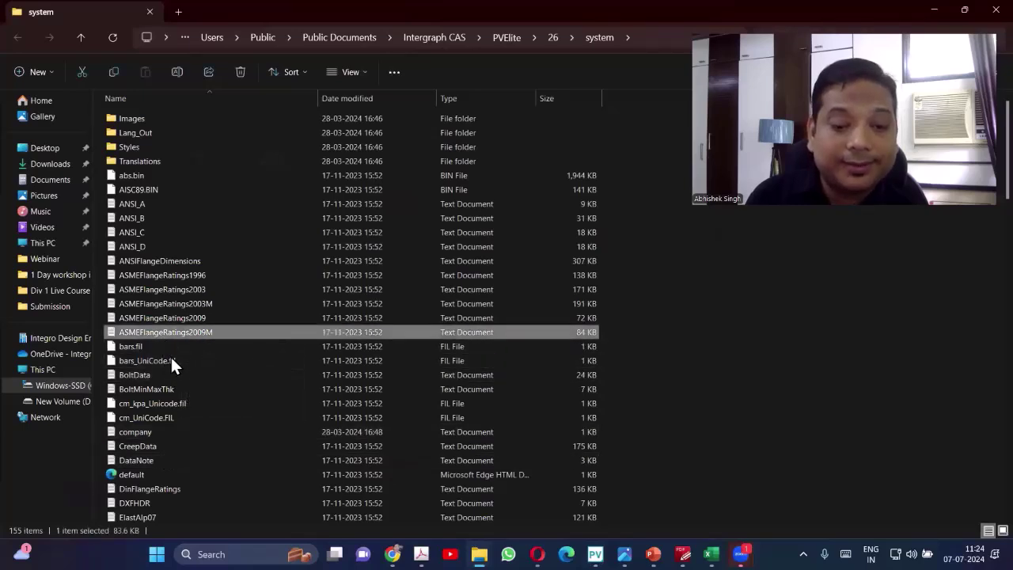
scroll(174, 373, "down", 2)
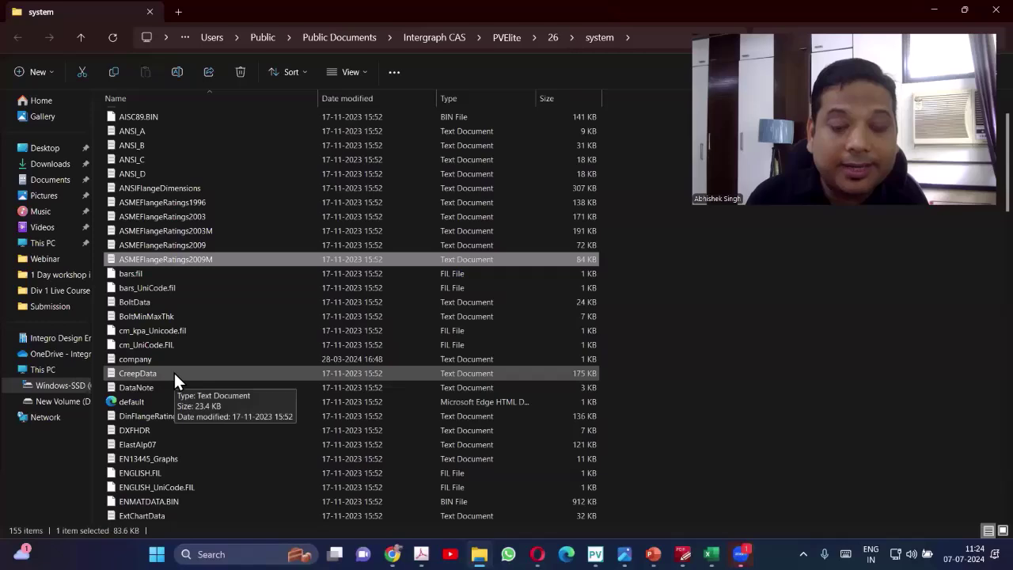
scroll(174, 373, "down", 1)
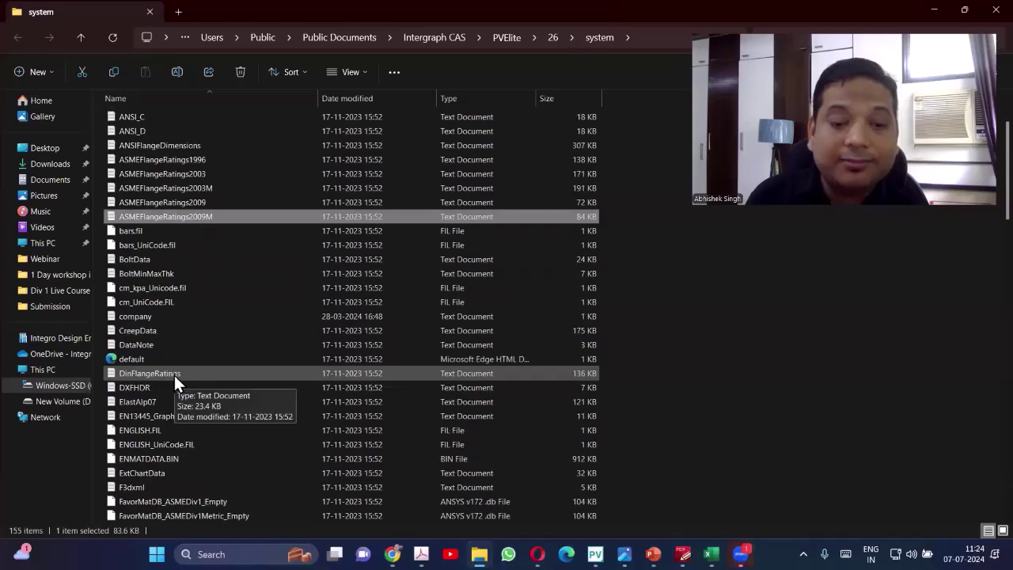
scroll(173, 375, "down", 1)
scroll(176, 386, "down", 2)
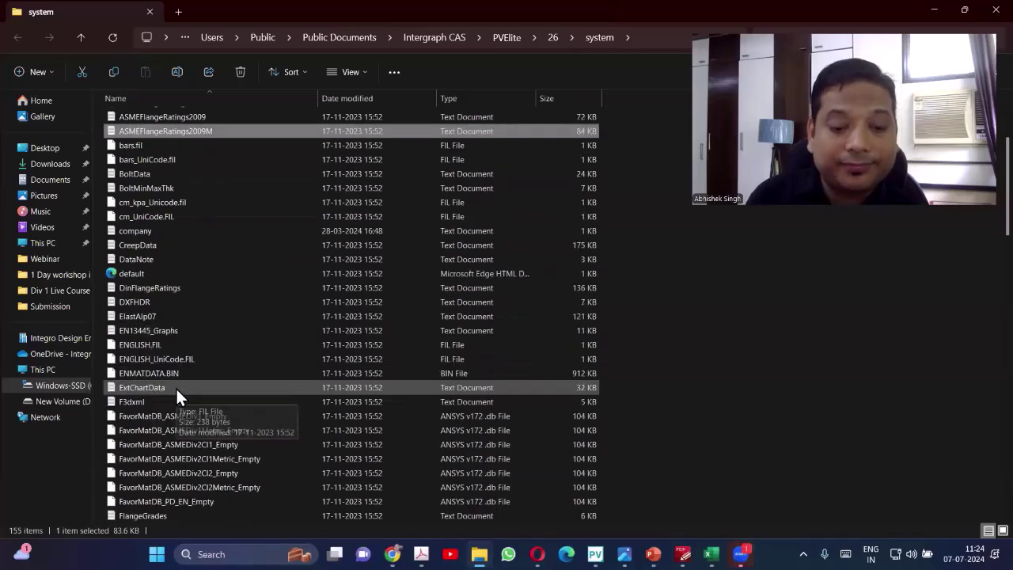
scroll(176, 388, "down", 3)
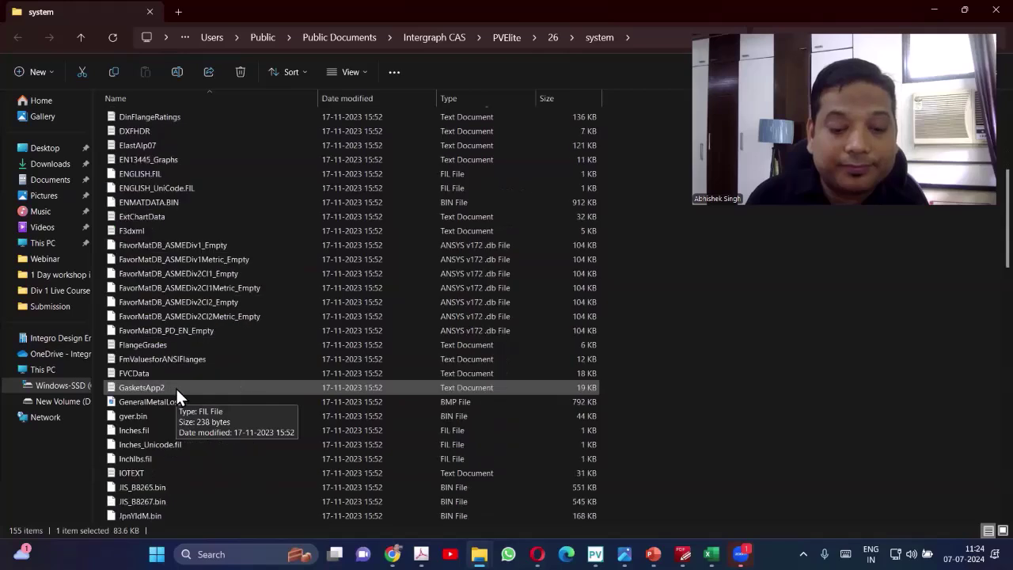
Open the FmValuesforANSIFlanges text file, widen its window to read the notes and Series A and B table, and close it.
left_click(159, 360)
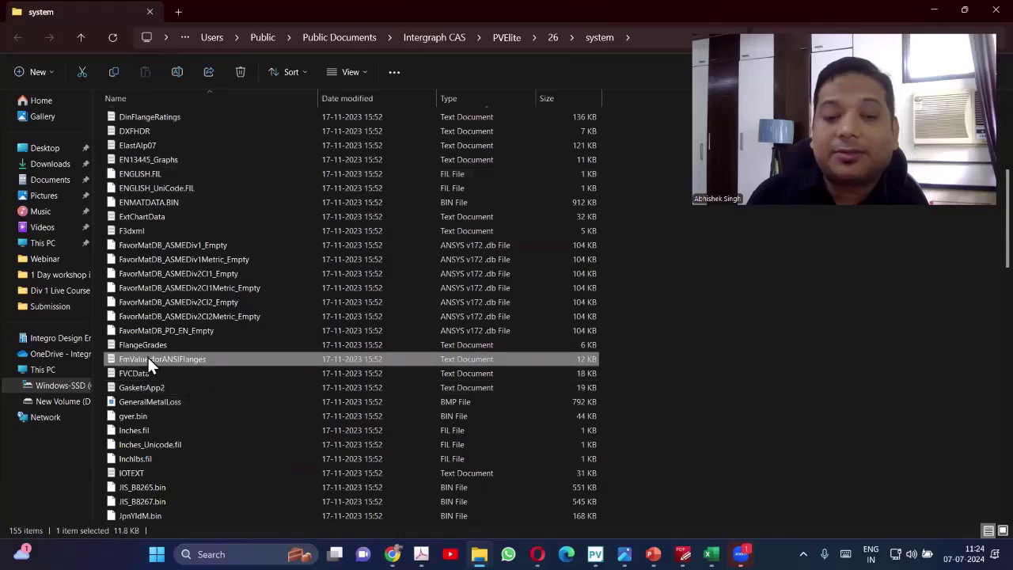
double_click(150, 363)
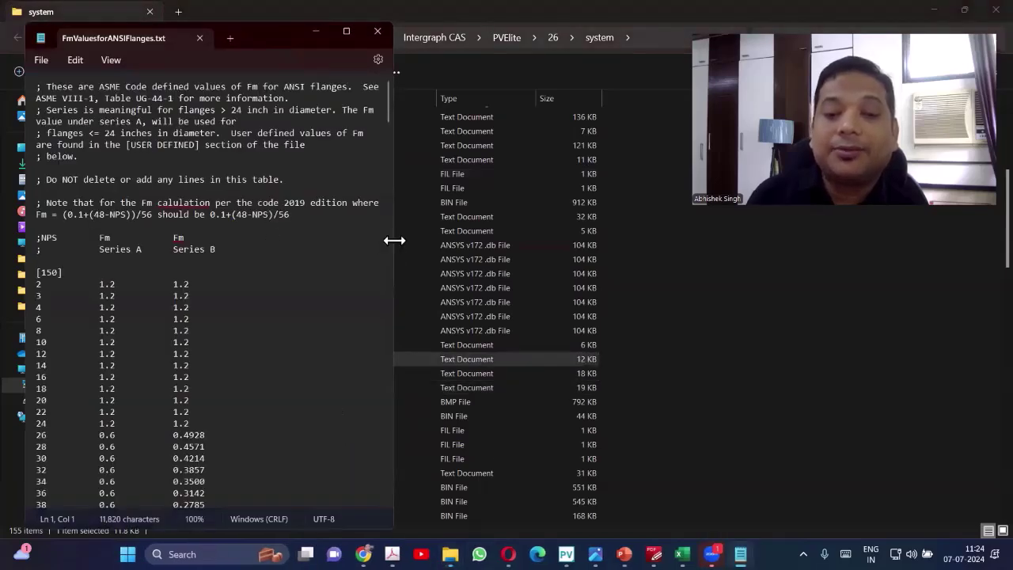
left_click_drag(394, 240, 587, 240)
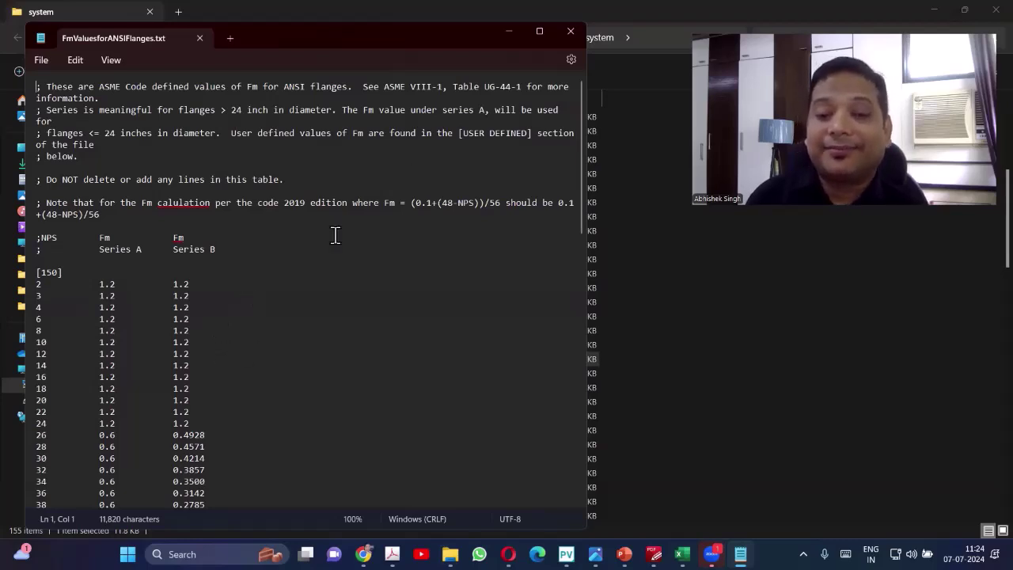
left_click(565, 33)
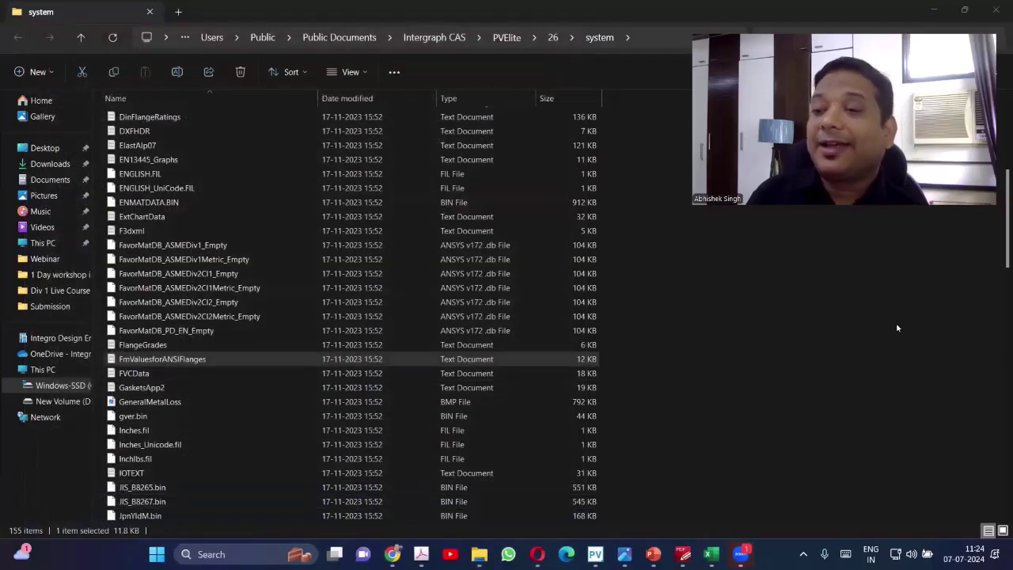